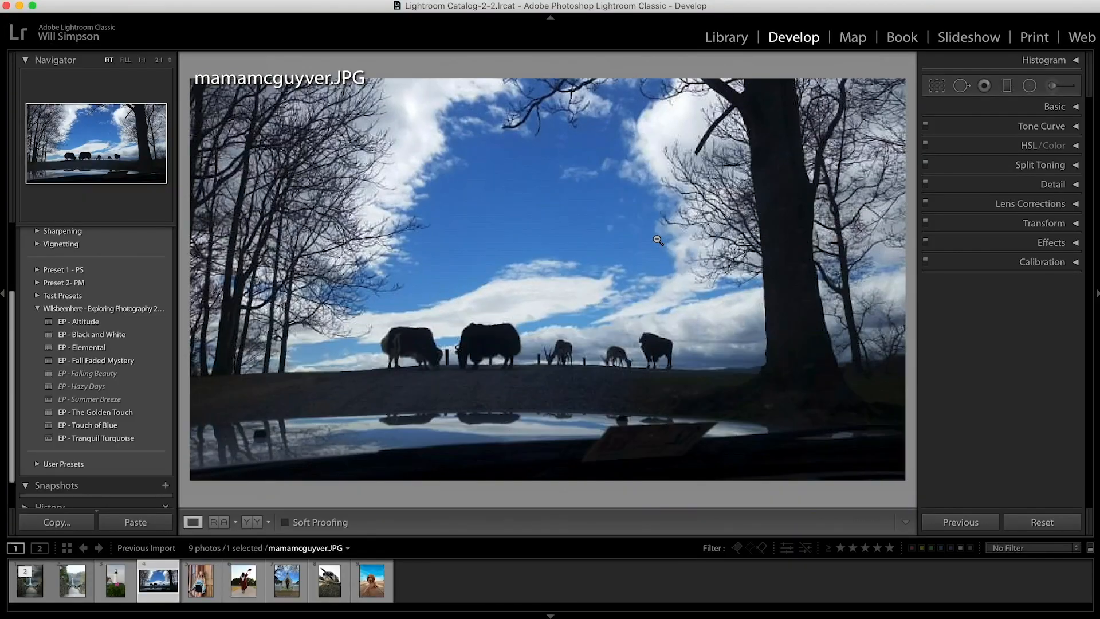
Step: Crop the photo tighter at the Original aspect ratio and reposition it so the grazing animals are centred in the frame
key("r")
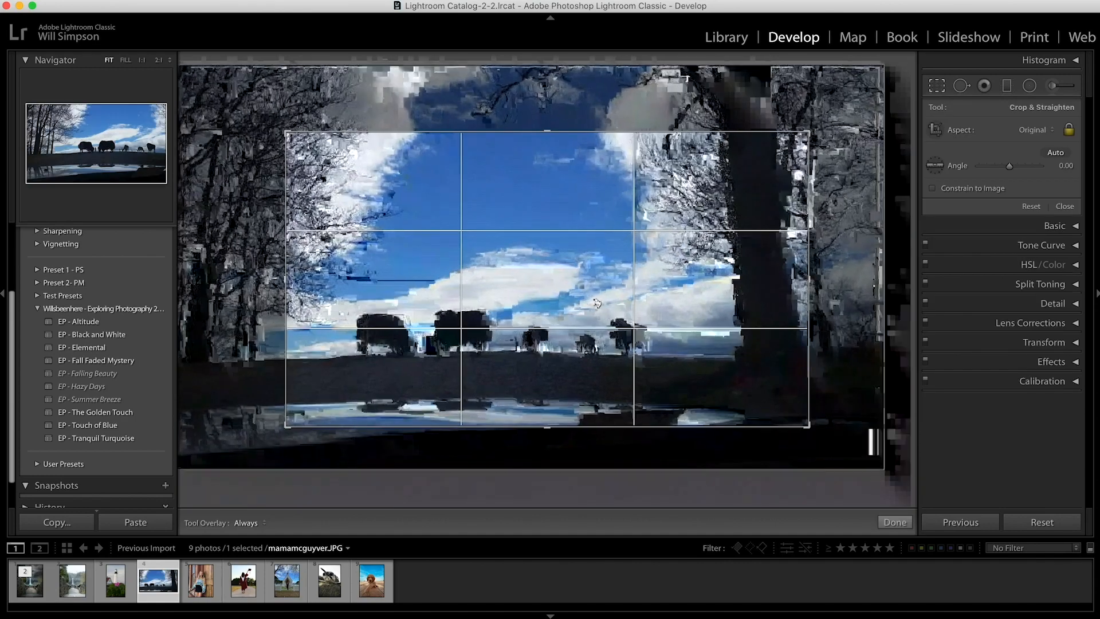
left_click_drag(609, 303, 630, 294)
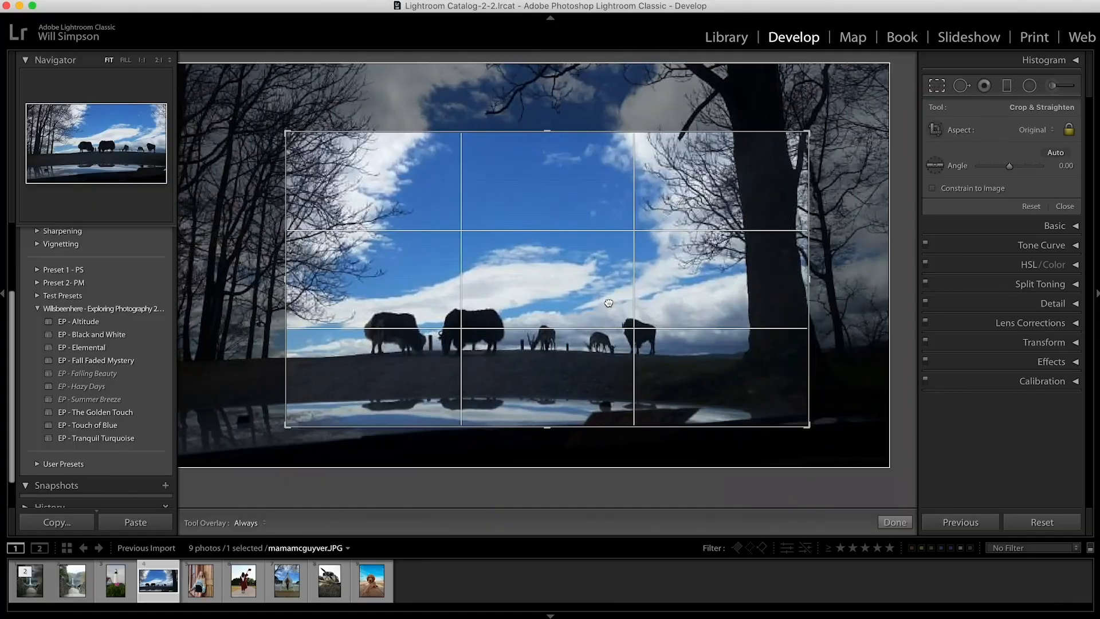
left_click_drag(608, 303, 638, 302)
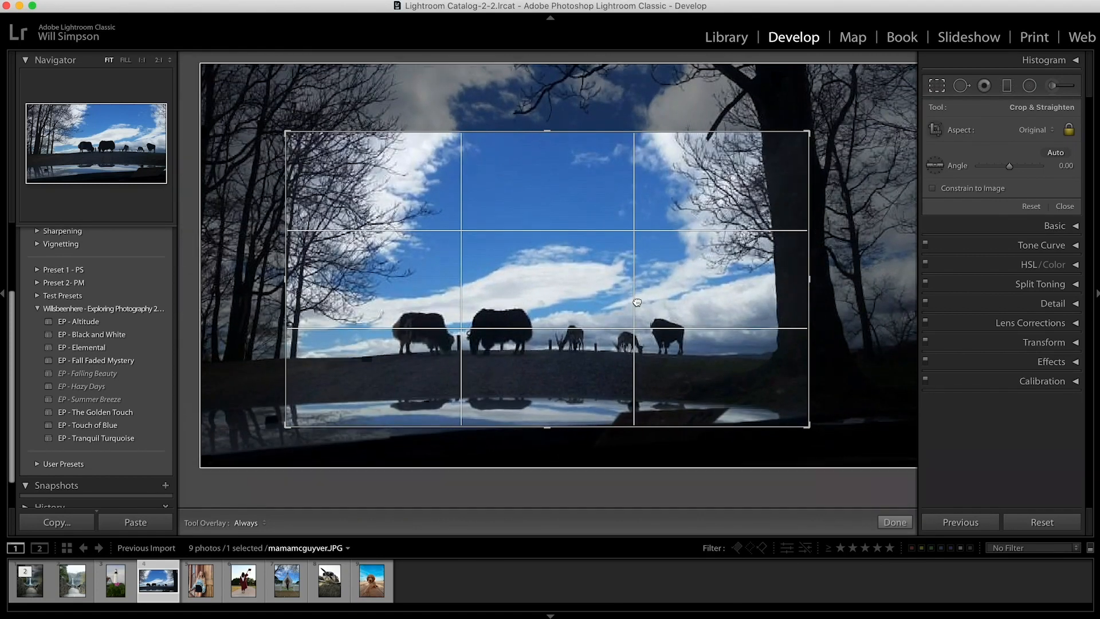
Step: Convert the photo to black and white with Exposure −0.55, Contrast +22, Highlights −29, Shadows +56, Whites +45, Blacks −33, Dehaze +48 and raised Clarity
left_click(1054, 225)
left_click(1044, 126)
left_click_drag(1008, 240, 1025, 281)
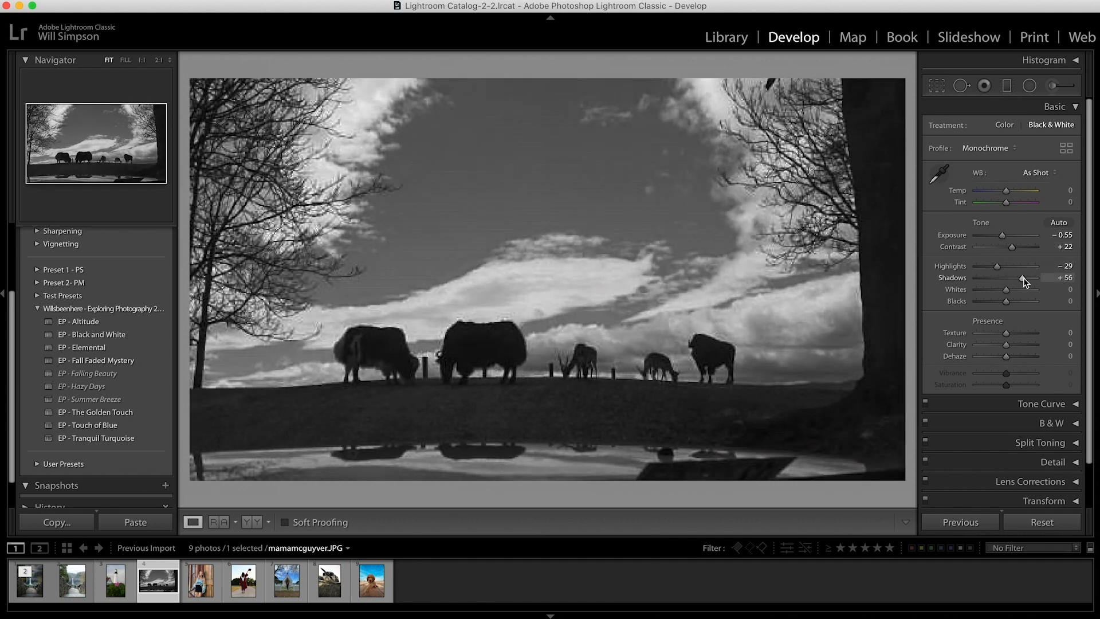
mouse_move(1006, 289)
left_mouse_down()
mouse_move(1019, 290)
mouse_move(1010, 308)
mouse_move(999, 304)
left_mouse_up()
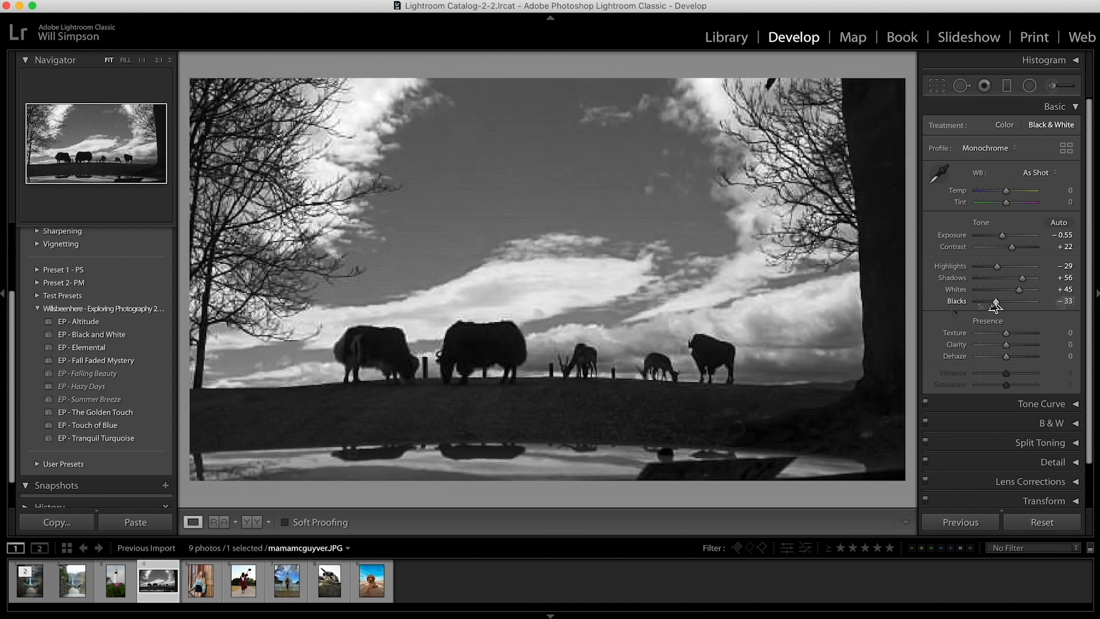
left_click_drag(1006, 355, 1020, 358)
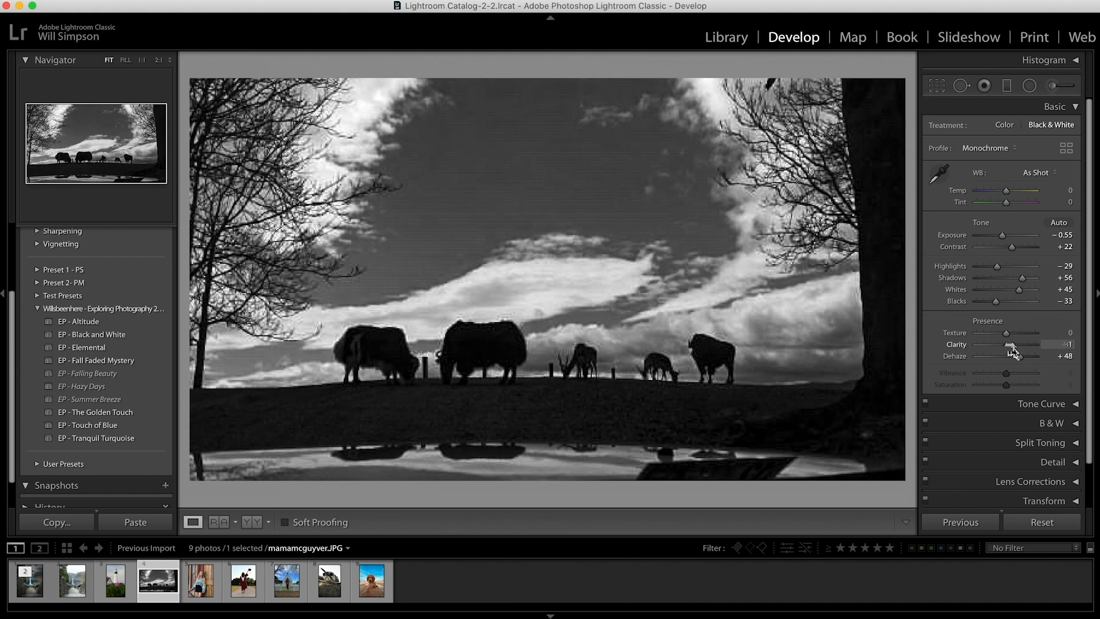
left_click_drag(1011, 346, 1017, 346)
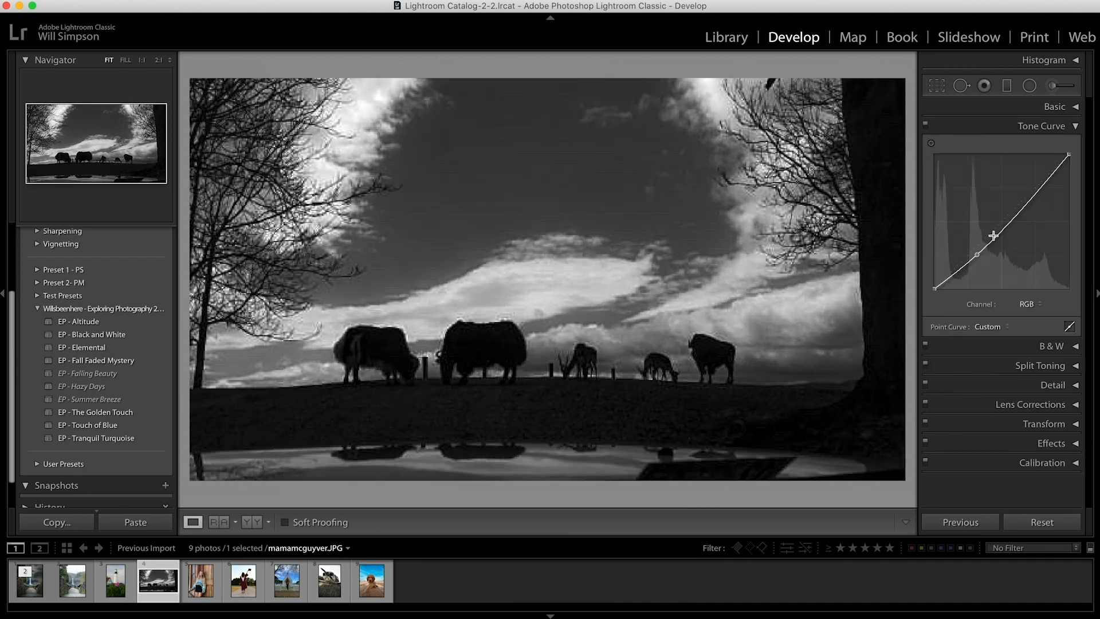
Step: Add a midtone point to the RGB tone curve at about 48.6 / 46.3 % and brighten the sky through the black and white mix
left_click_drag(993, 236, 1001, 227)
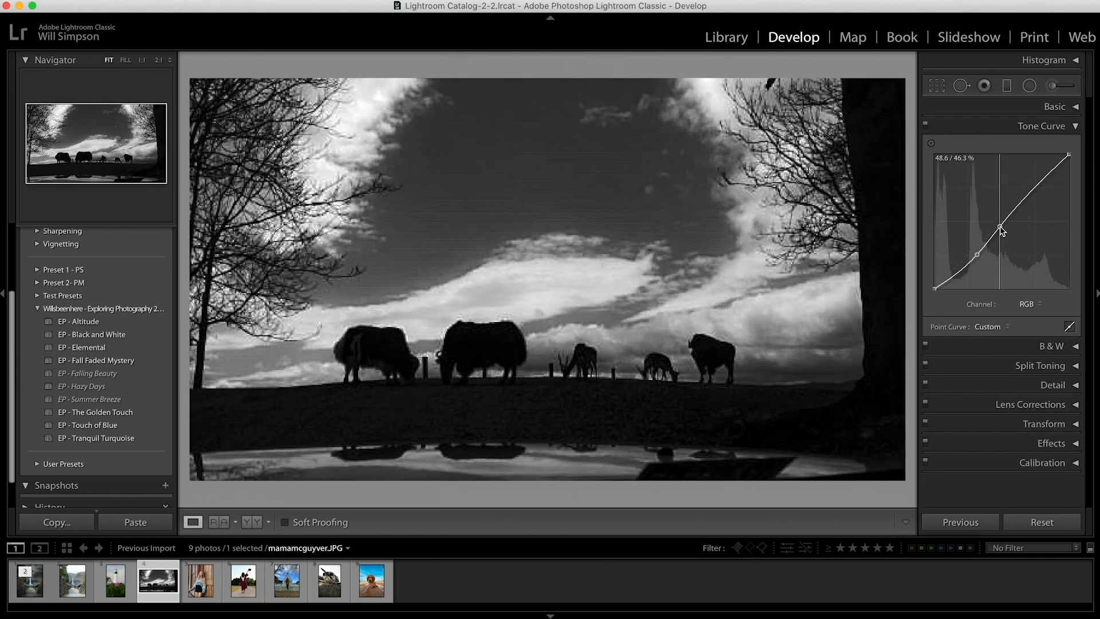
left_click(1049, 126)
left_click(1055, 146)
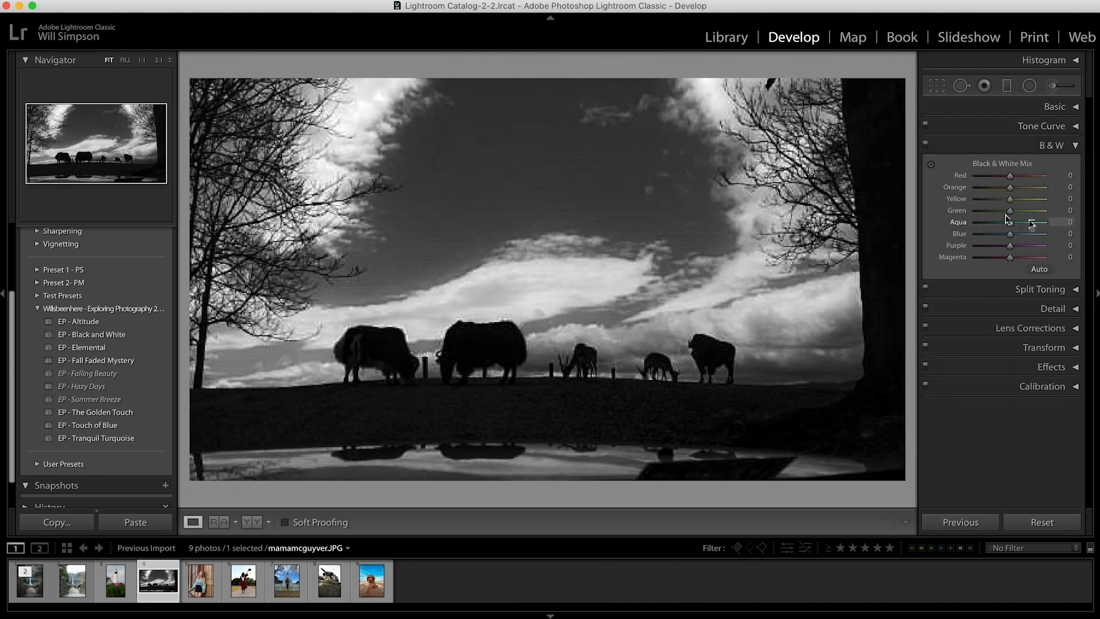
left_click(931, 164)
mouse_move(623, 259)
left_mouse_down()
mouse_move(623, 309)
mouse_move(623, 240)
left_mouse_up()
Step: Draw a graduated filter from the sky down to the ground and set its Exposure to −0.66
left_click_drag(552, 174, 553, 406)
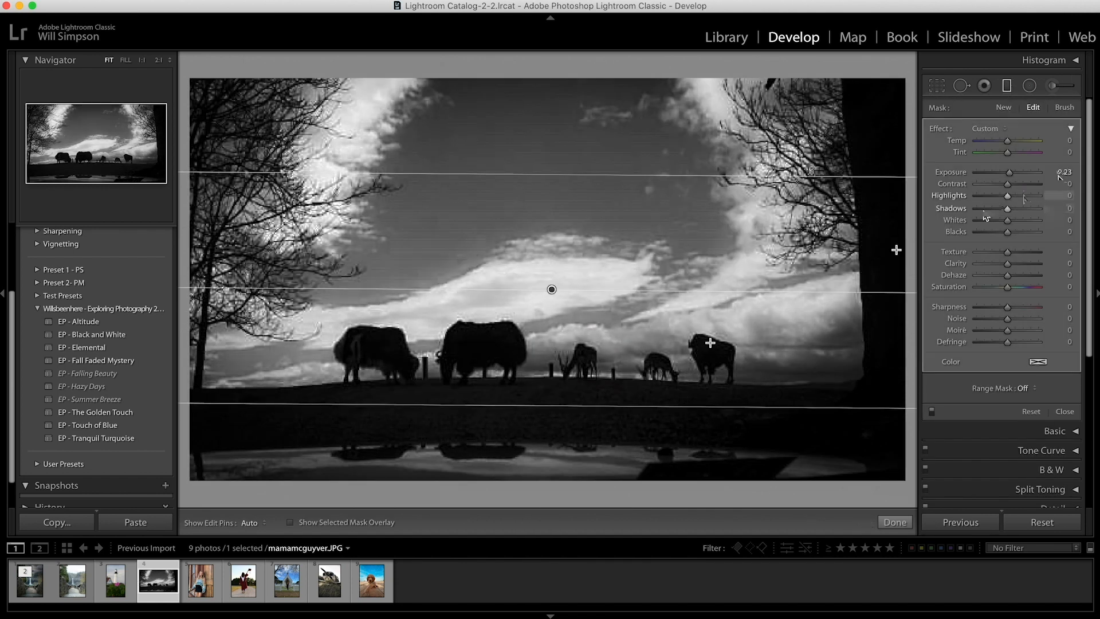
left_click_drag(1010, 172, 1005, 171)
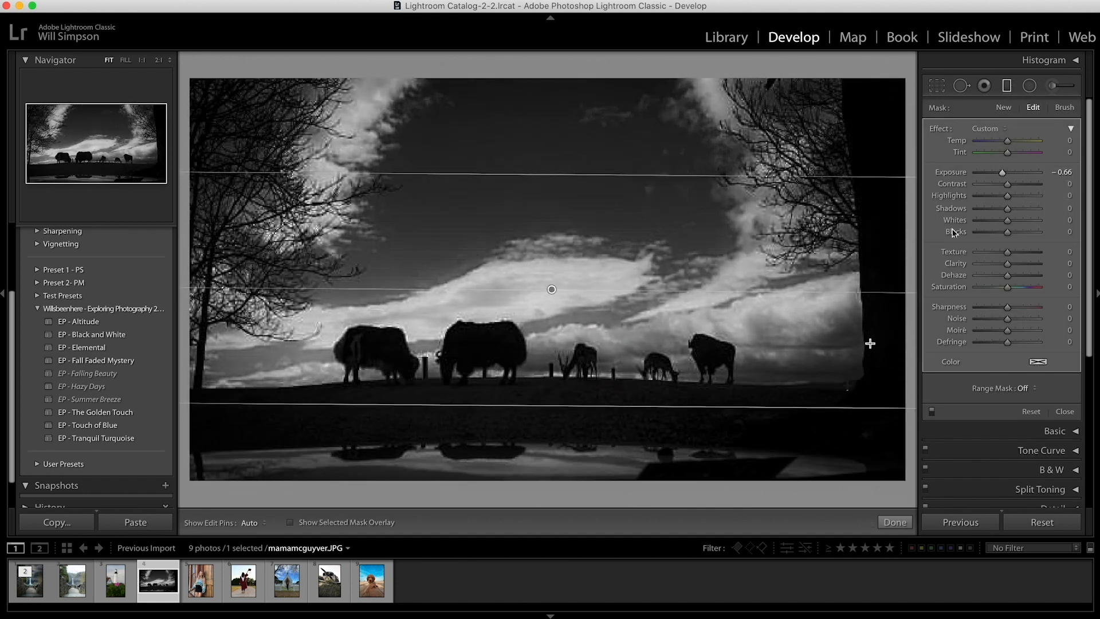
left_click(894, 521)
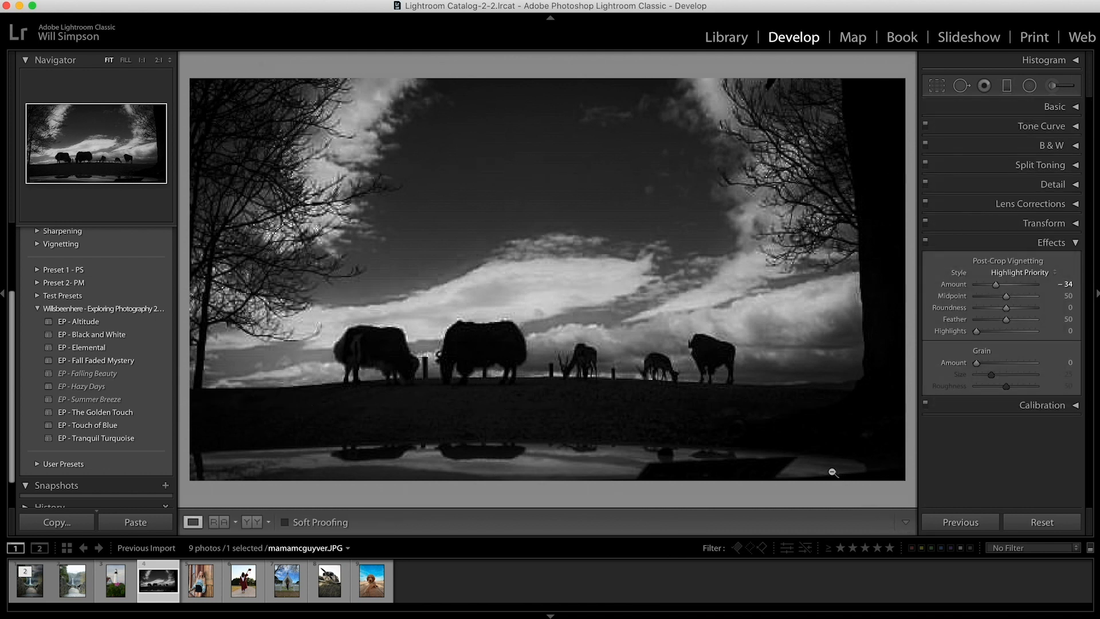
Step: Compare the unedited photo with the black and white edit
key("backslash")
key("backslash")
key("backslash")
key("backslash")
right_click(539, 276)
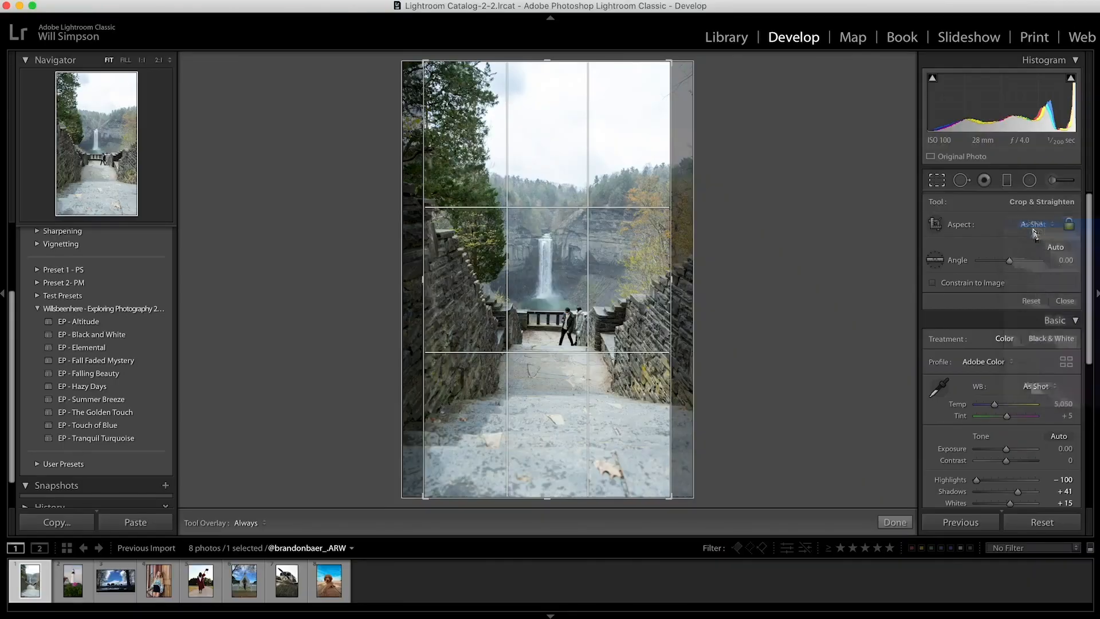
Step: Crop the waterfall photo to the 4 x 5 / 8 x 10 aspect ratio
left_click(1036, 224)
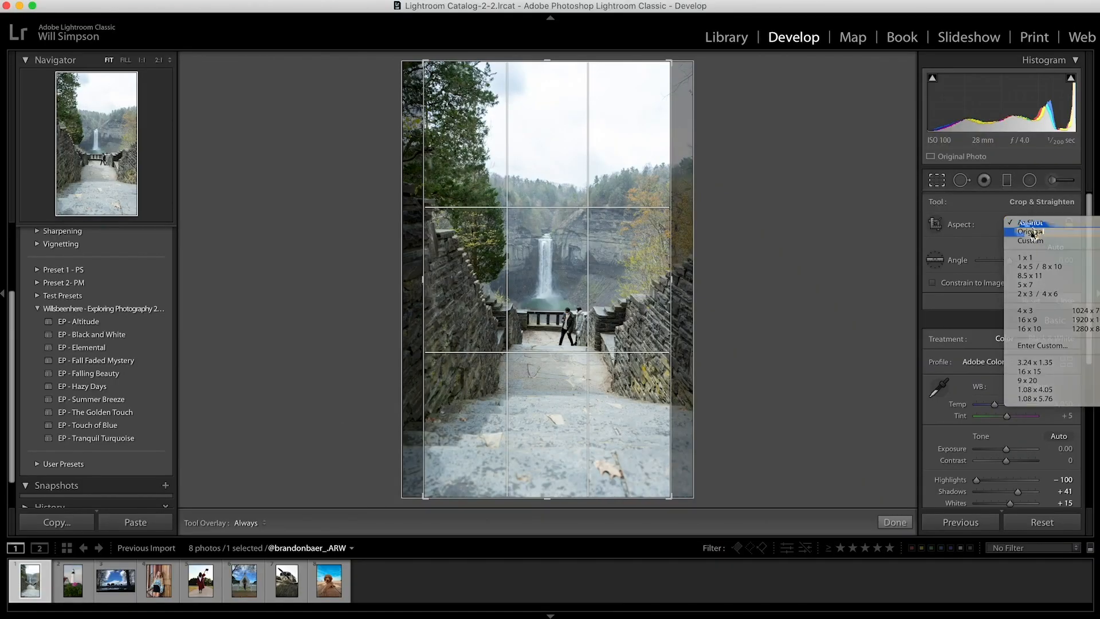
left_click(1036, 224)
left_click_drag(807, 425, 806, 414)
key("Return")
Step: Open the cropped waterfall photo in Adobe Photoshop 2020 and close the Selective Tool window
right_click(575, 334)
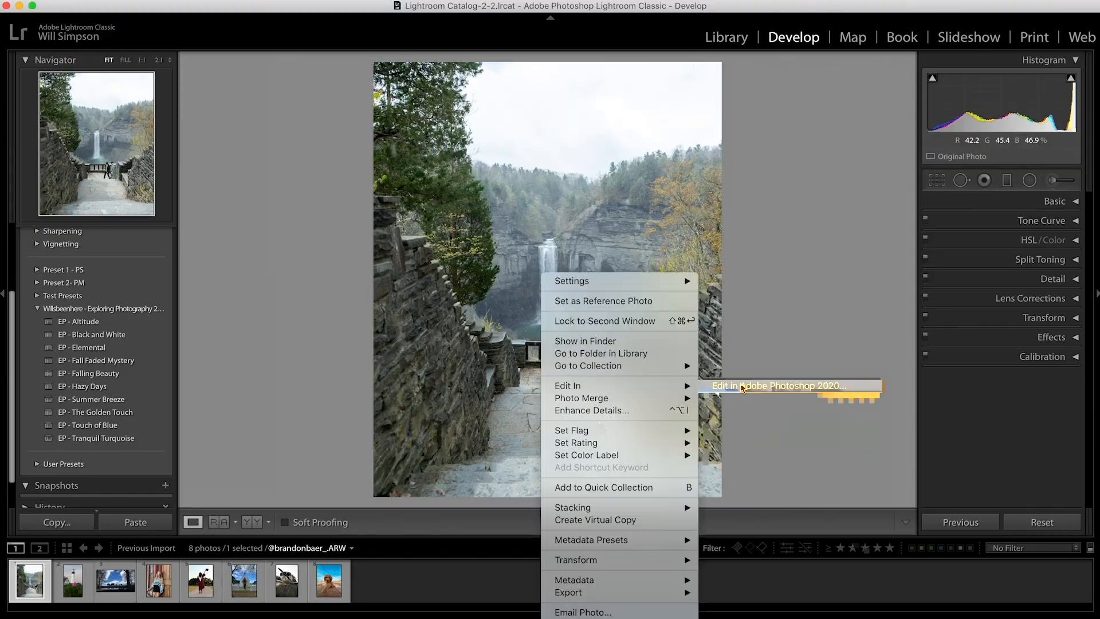
left_click(749, 385)
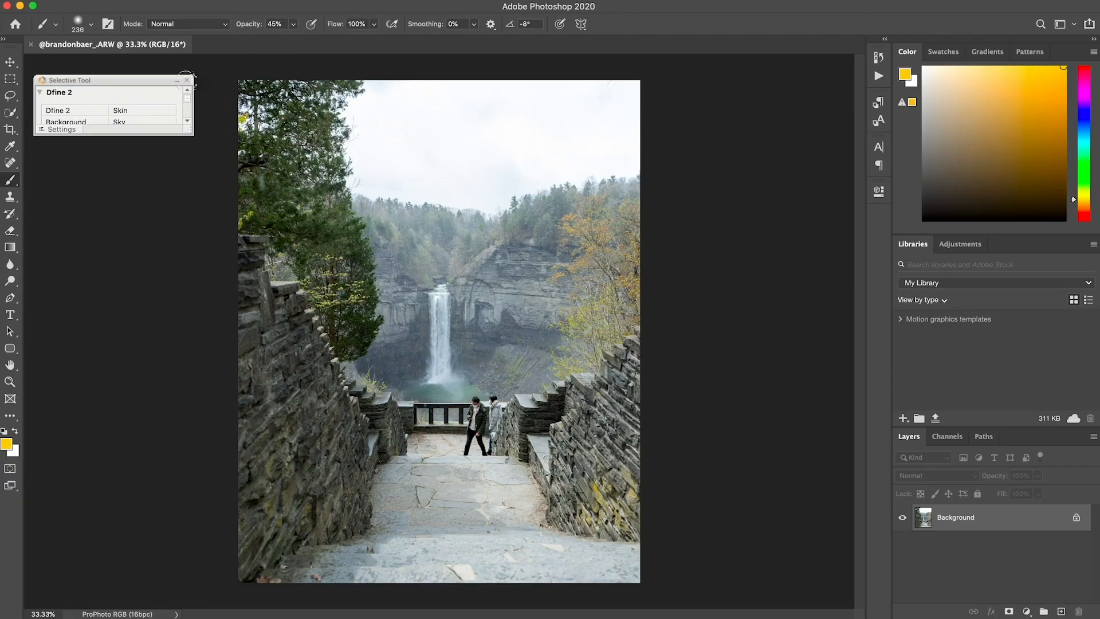
left_click(187, 80)
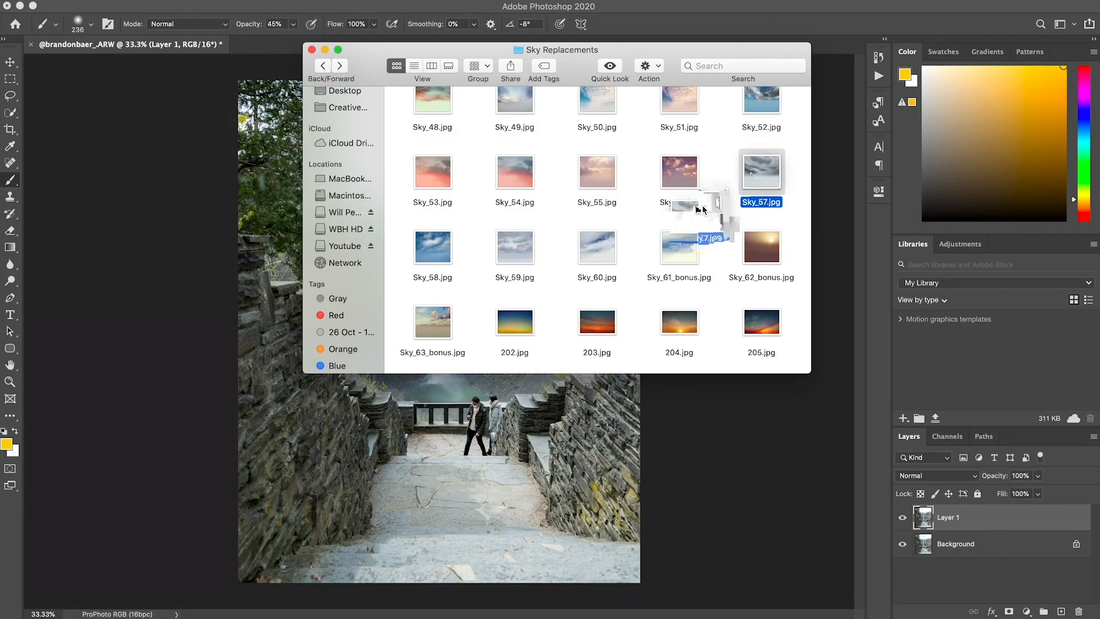
Step: Place Sky_57.jpg over the waterfall photo's sky as a duplicated, masked layer in Multiply mode and clear the selection
left_click_drag(699, 221, 737, 332)
left_click_drag(481, 335, 422, 201)
key("Return")
key("super+j")
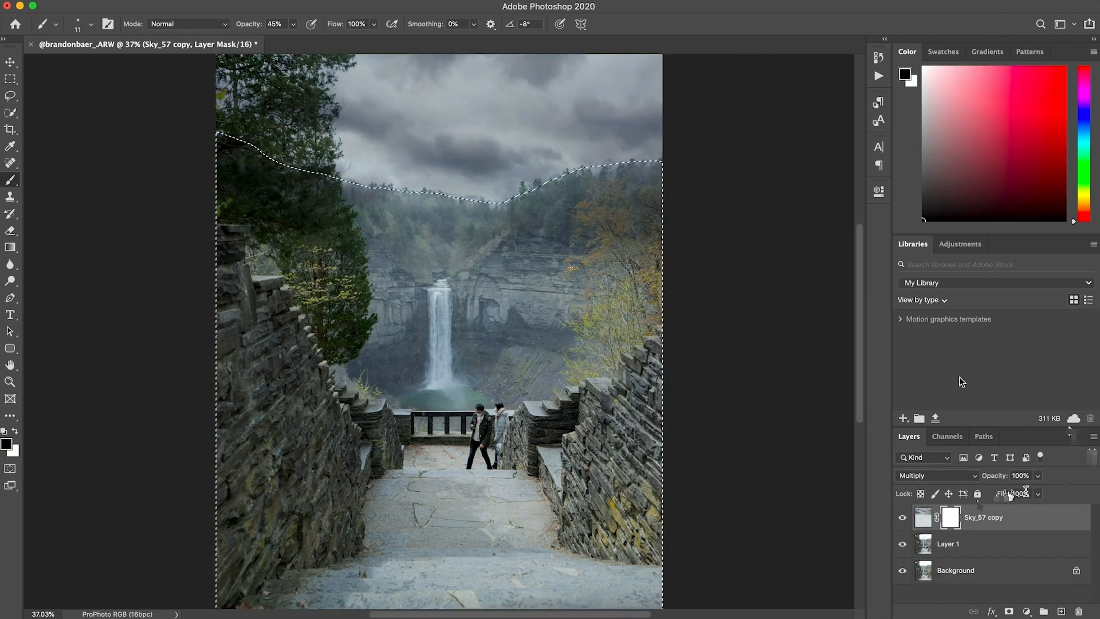
left_click(921, 505)
key("super+d")
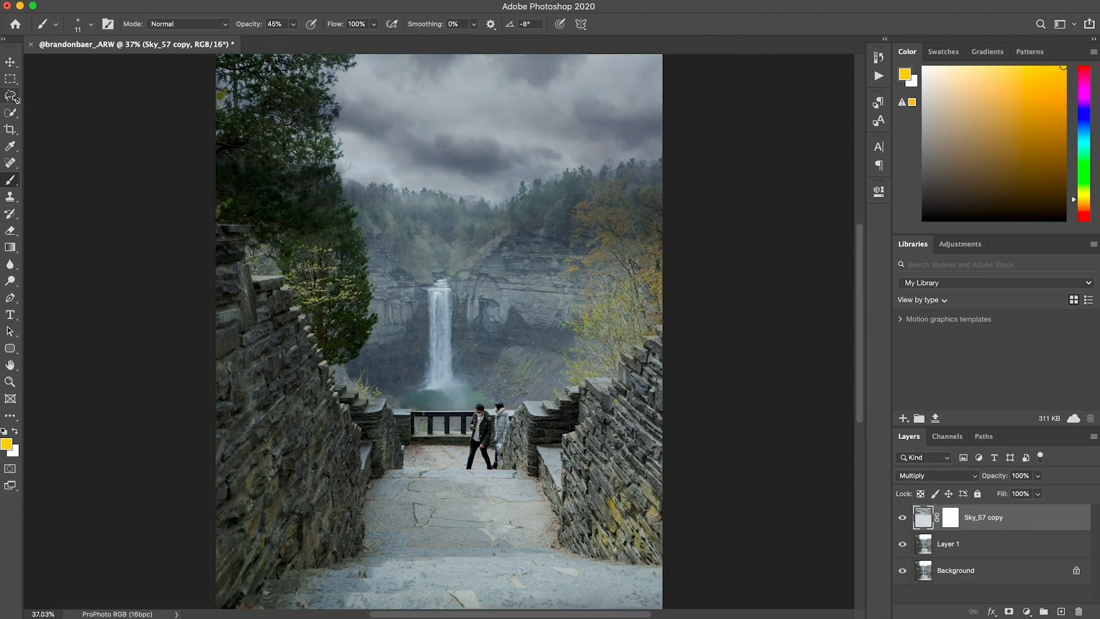
Step: Apply a Color Balance to the merged layer's midtones with the Cyan–Red level at −12
key("i")
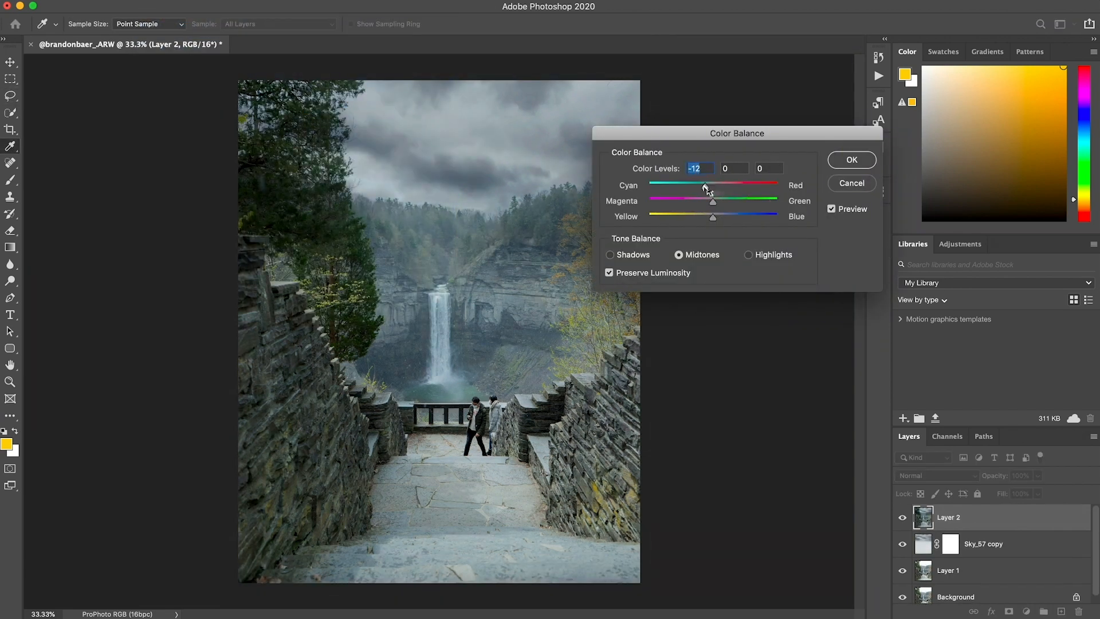
left_click(844, 163)
Step: Try to clone the stone ledge over the man's shoulder and the woman's coat
key("l")
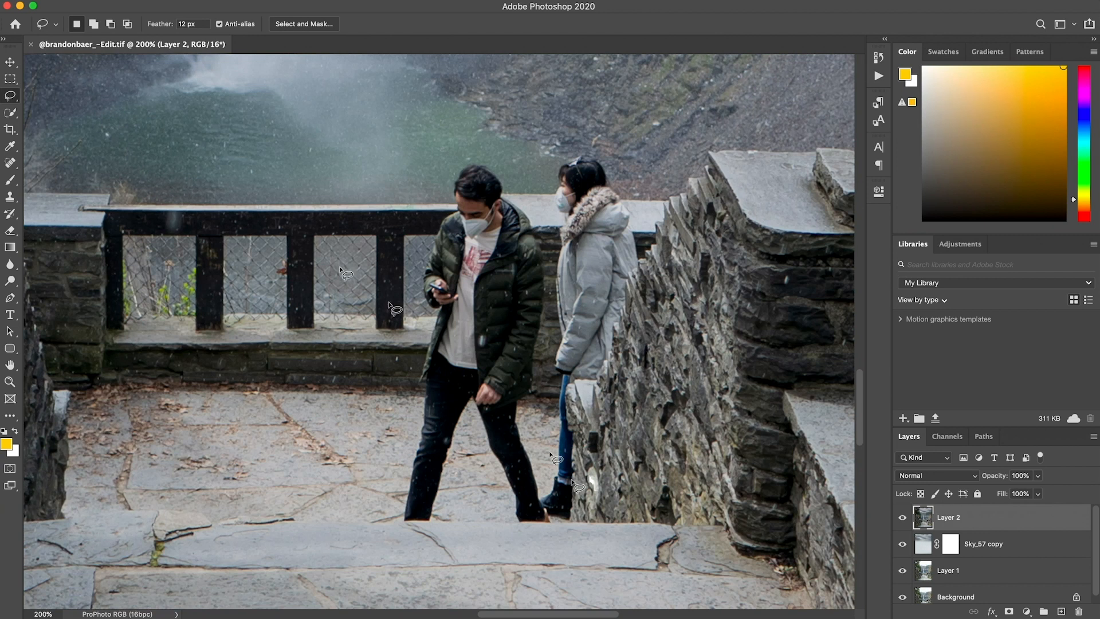
key("j")
key("s")
left_click(536, 234)
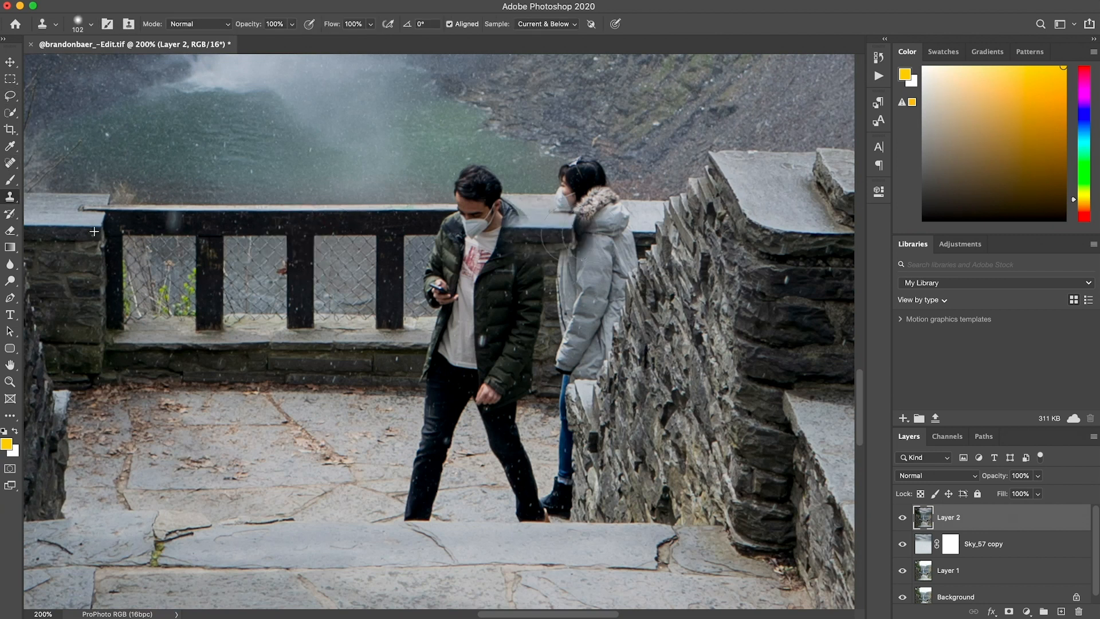
left_click(47, 230, "alt")
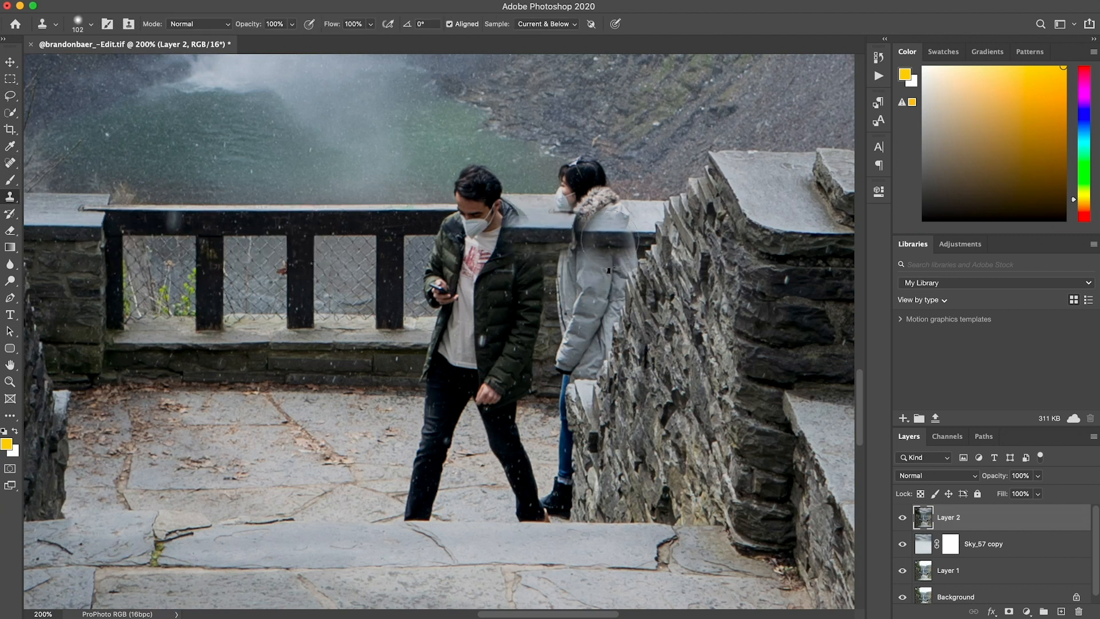
mouse_move(591, 241)
left_mouse_down()
mouse_move(619, 252)
mouse_move(645, 230)
left_mouse_up()
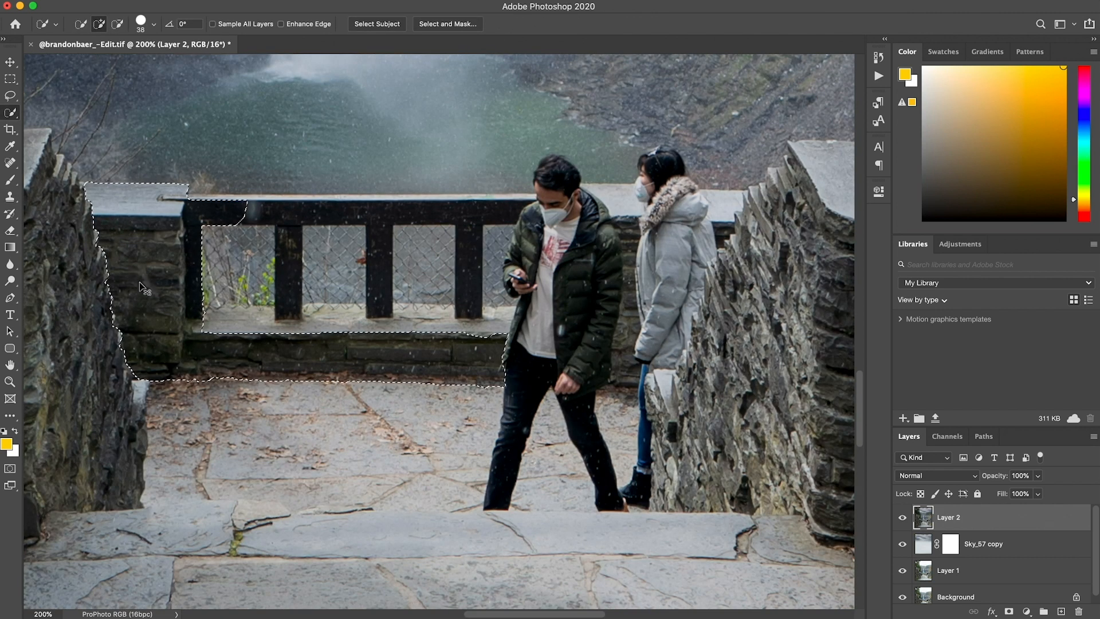
Step: Copy the selected wall and fence section to a new layer and move it over the man
key("super+j")
left_click_drag(214, 299, 357, 299)
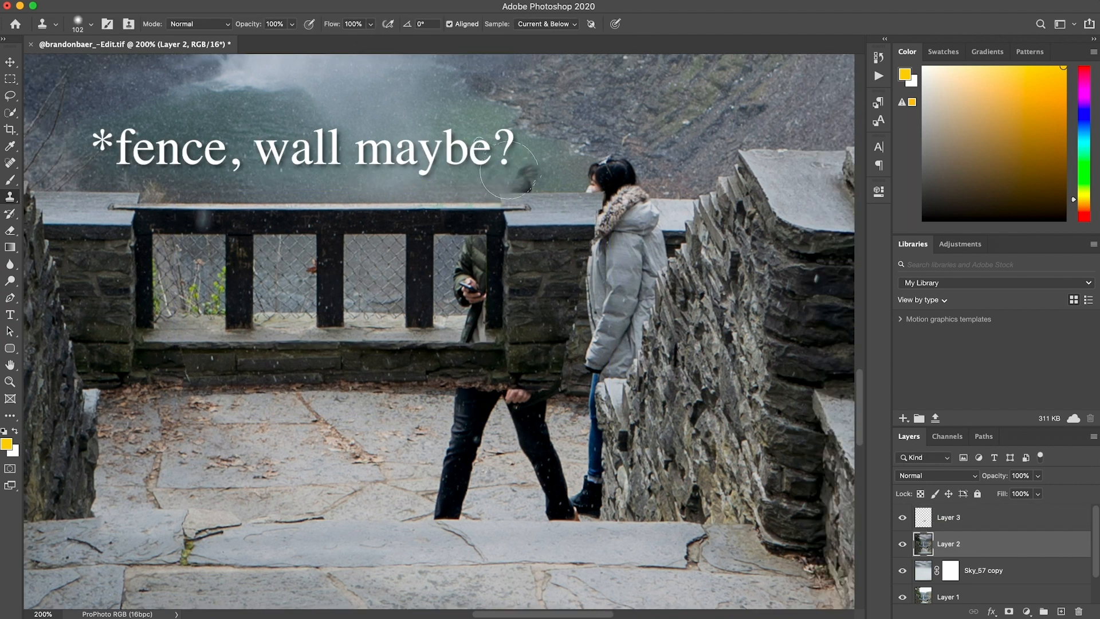
Step: With a 47 px Clone Stamp brush on Layer 2, cover the heads, the man's legs and the woman's legs with the surrounding scenery
left_click_drag(508, 170, 478, 170, "ctrl+alt")
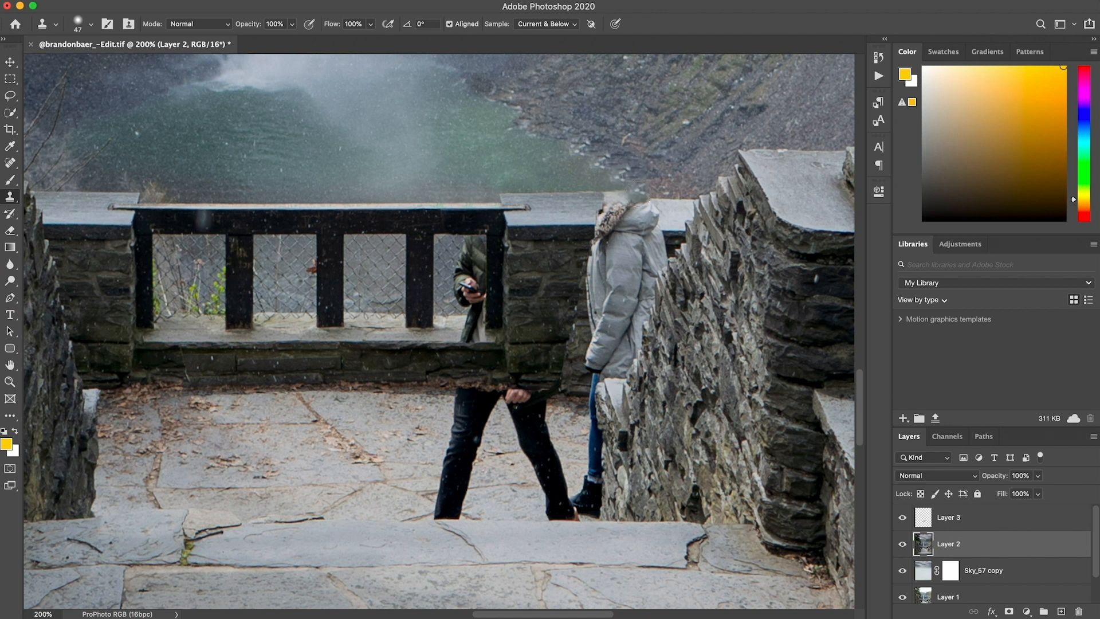
mouse_move(442, 401)
left_mouse_down()
mouse_move(443, 433)
mouse_move(458, 435)
mouse_move(487, 338)
mouse_move(534, 323)
mouse_move(511, 344)
mouse_move(561, 437)
mouse_move(523, 442)
mouse_move(574, 453)
mouse_move(541, 343)
left_mouse_up()
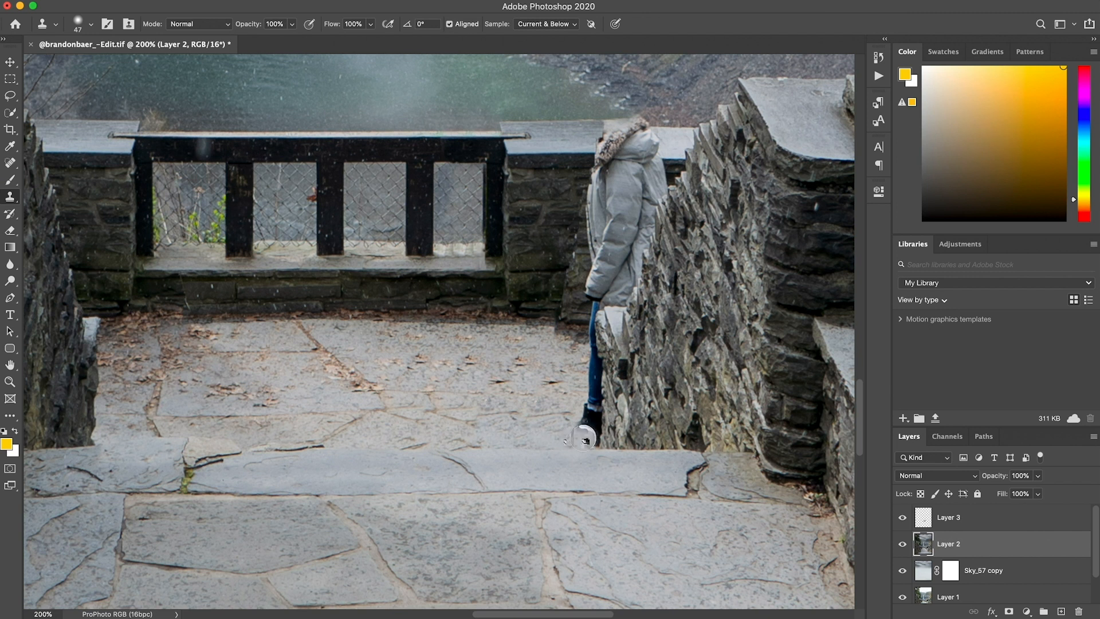
left_click_drag(587, 439, 590, 410)
key("super+z")
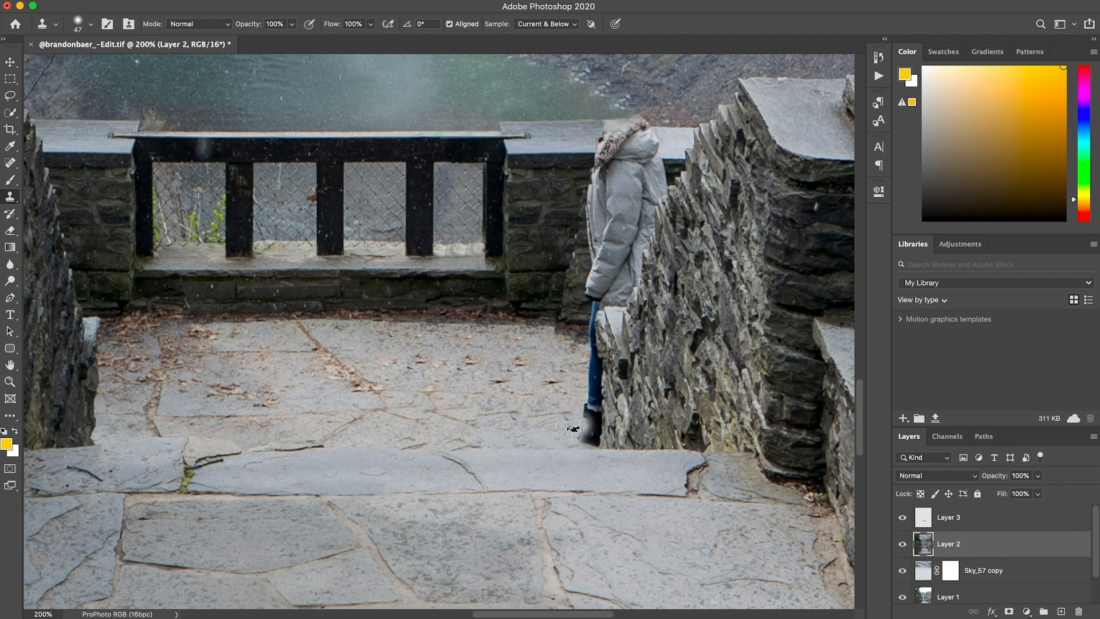
left_click_drag(587, 330, 591, 431)
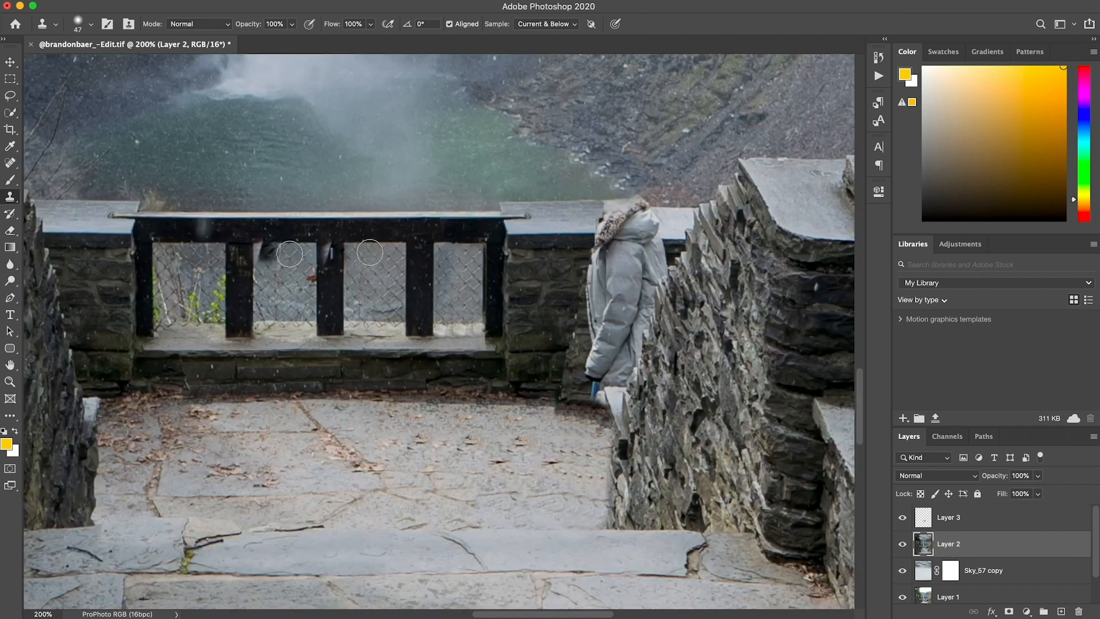
Step: Undo the last clone strokes on the fence and clone the surrounding stone over the woman's hood and coat
key("super+z")
key("super+z")
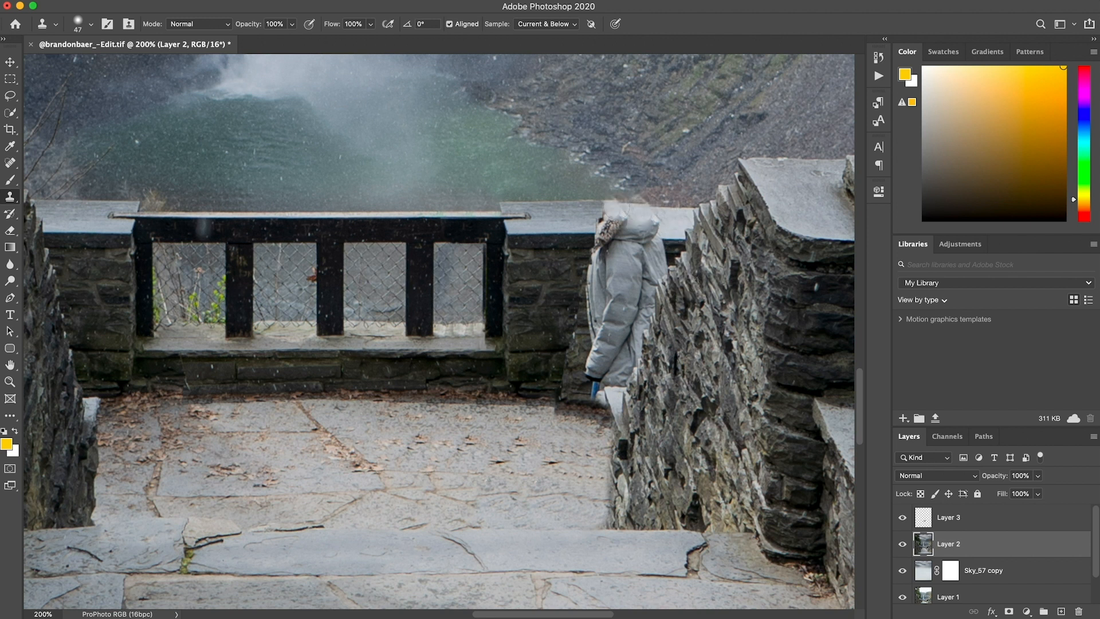
mouse_move(636, 213)
left_mouse_down()
mouse_move(658, 252)
mouse_move(627, 229)
mouse_move(679, 230)
mouse_move(645, 229)
mouse_move(651, 221)
mouse_move(612, 239)
left_mouse_up()
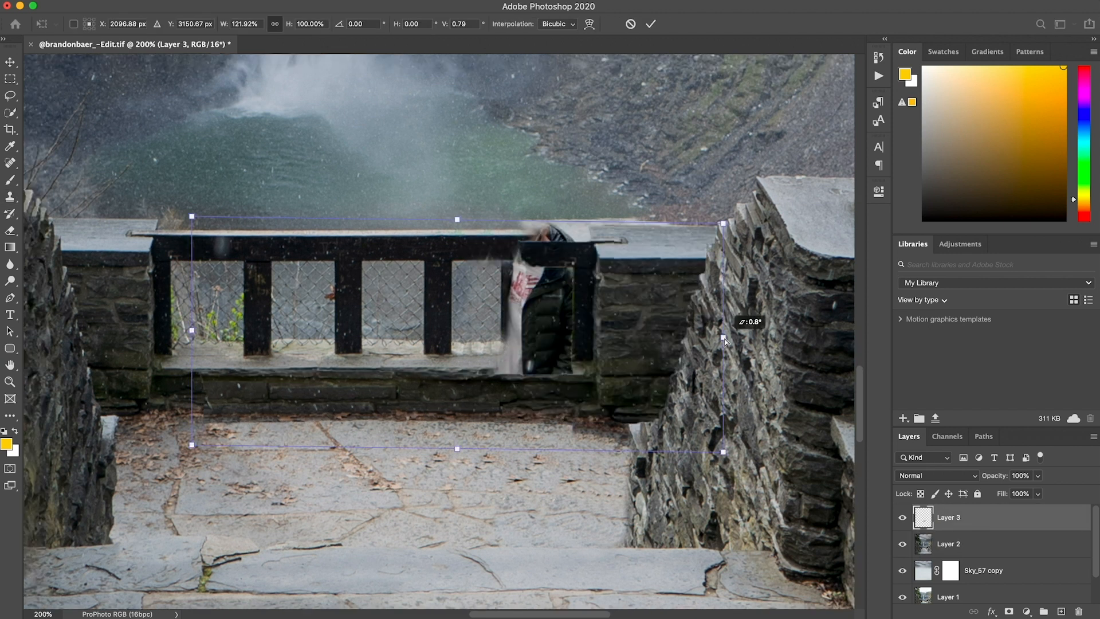
Step: Transform the copied wall and fence layer with a 121.88% width and a vertical skew of 0.21
left_click_drag(725, 334, 725, 340)
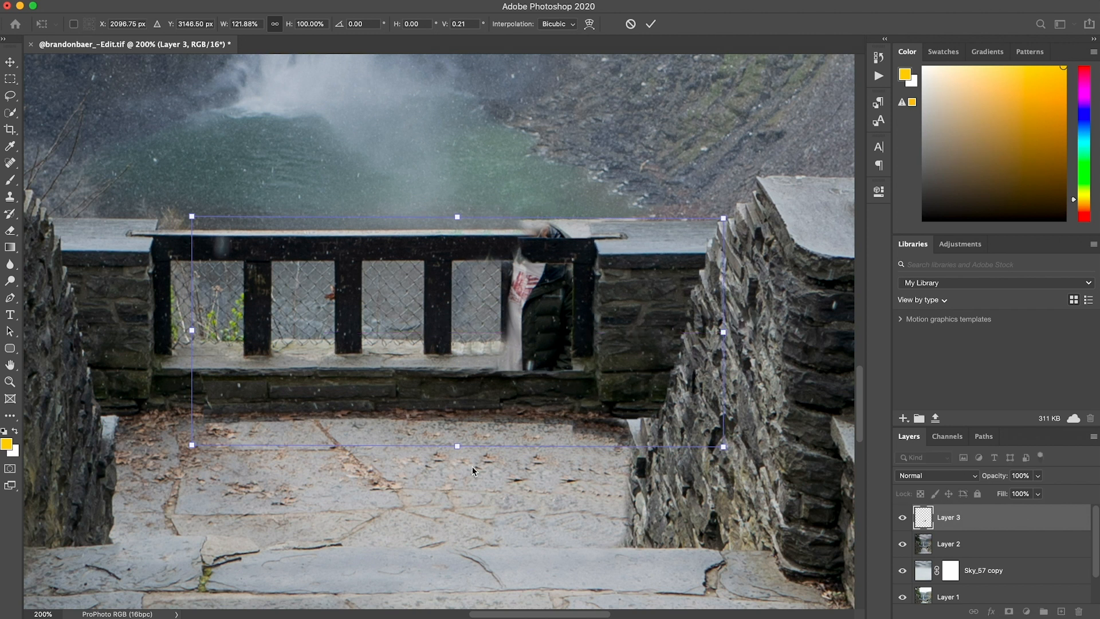
key("Return")
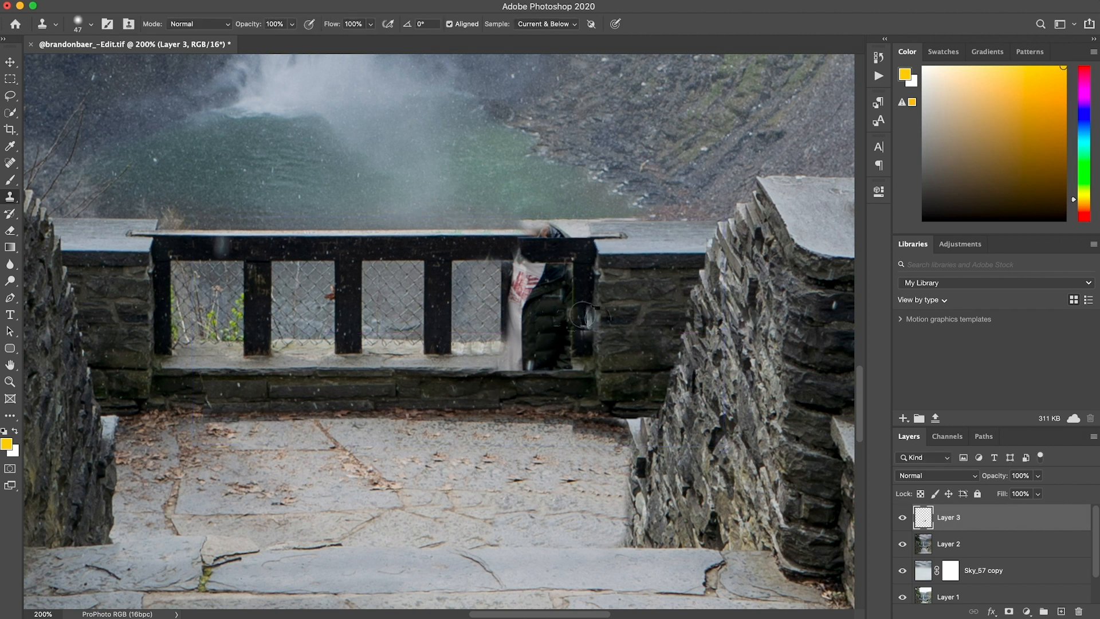
Step: On Layer 2, clone the fence and mesh over the man's remaining torso behind the railing
left_click(907, 541)
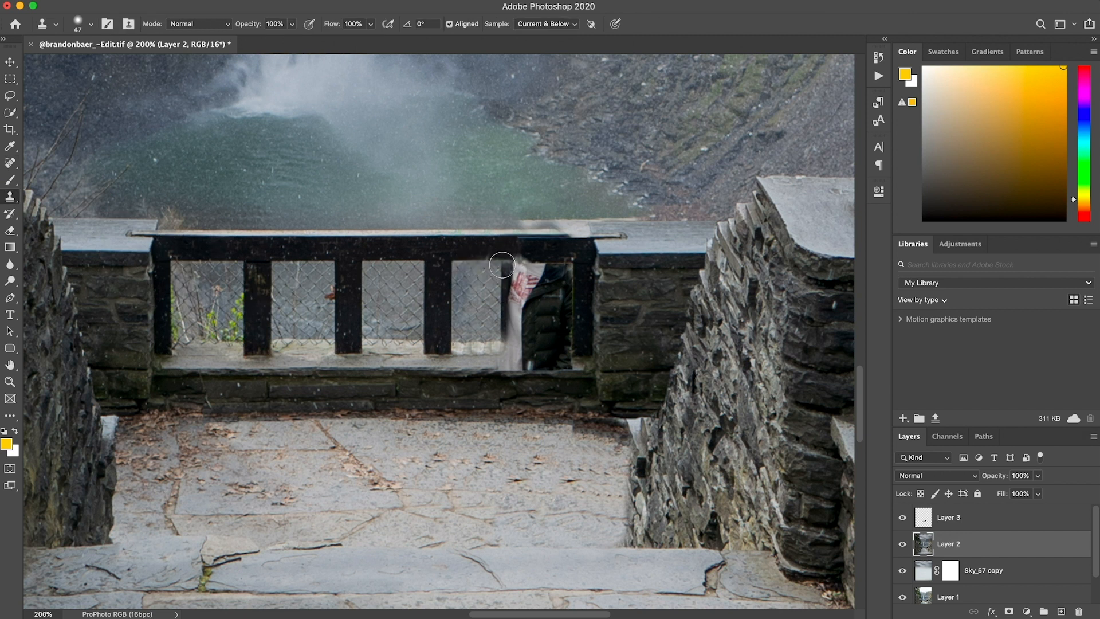
mouse_move(514, 342)
left_mouse_down()
mouse_move(564, 344)
mouse_move(564, 288)
mouse_move(505, 270)
mouse_move(514, 312)
mouse_move(534, 315)
mouse_move(525, 271)
mouse_move(554, 262)
mouse_move(532, 361)
mouse_move(580, 365)
left_mouse_up()
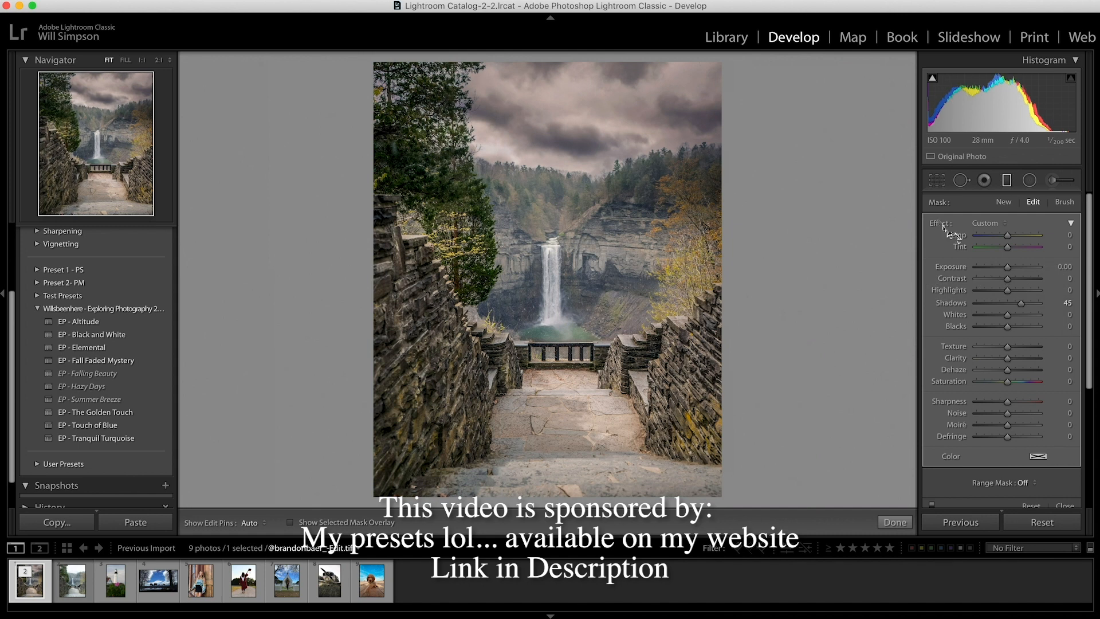
Step: Reset the graduated filter's effect settings and lower its exposure to darken the outer areas of the waterfall photo
double_click(942, 225)
left_click_drag(1007, 268, 1003, 268)
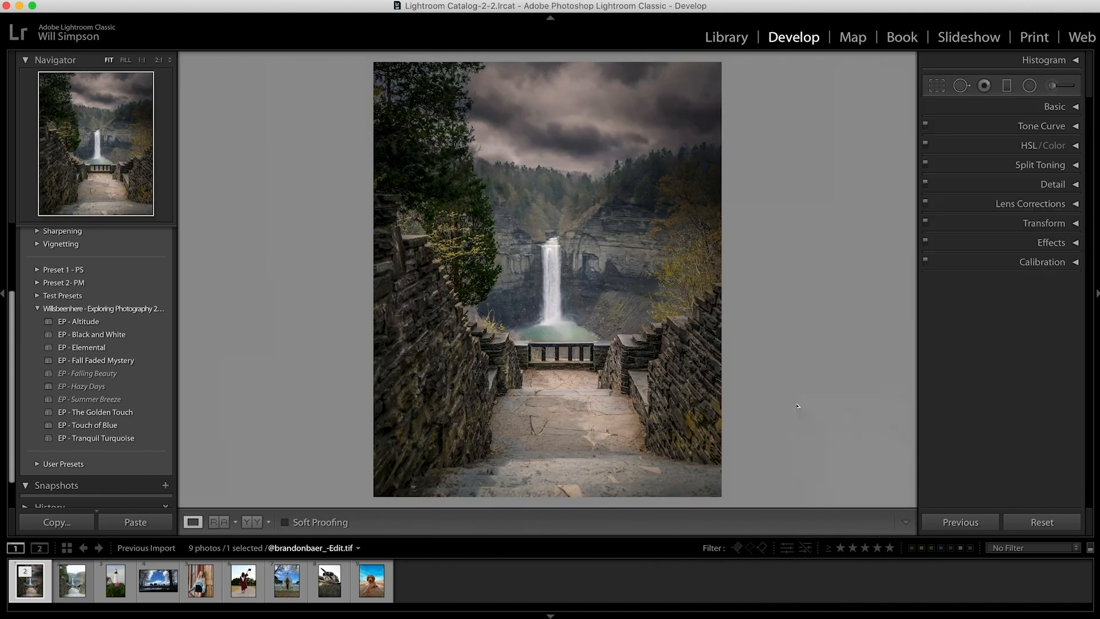
Step: Brighten the waterfall with a size 3.0 adjustment brush at an exposure of 0.23
left_click(567, 369)
left_click(1060, 85)
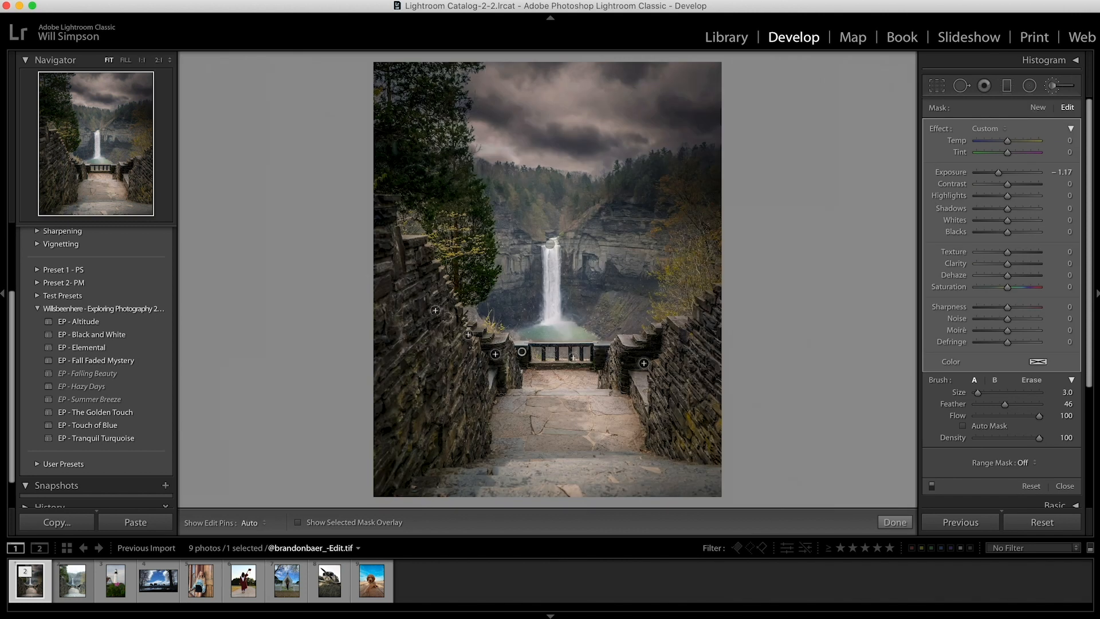
left_click_drag(998, 172, 1004, 176)
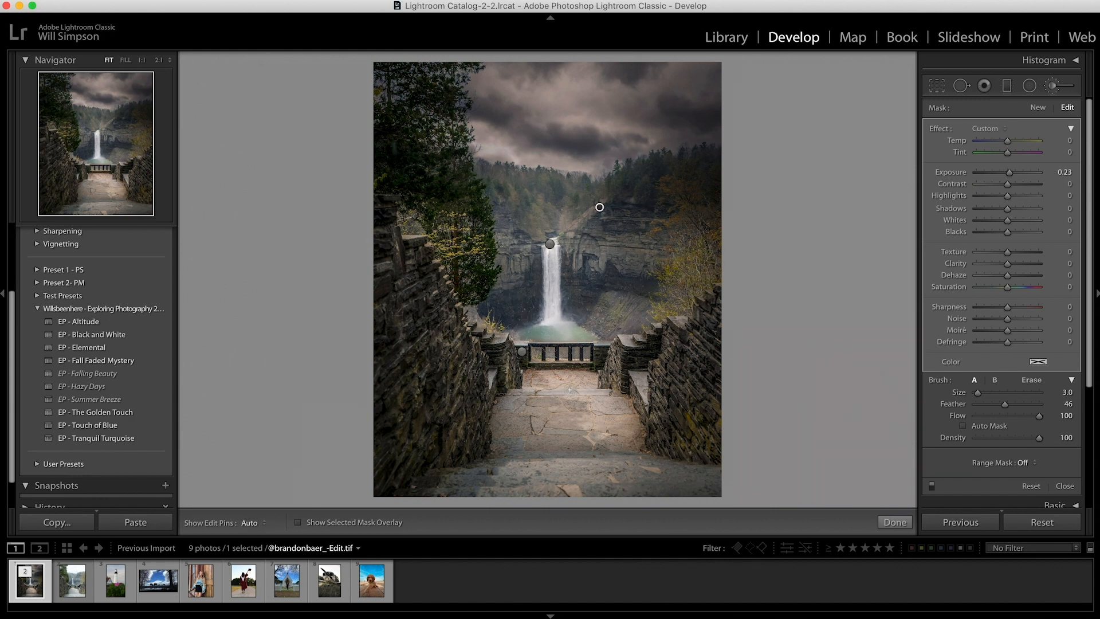
Step: Brush the pool below the waterfall at size 9.0, with saturation 56, exposure 0.00 and the tint shifted slightly toward green
key("super+=")
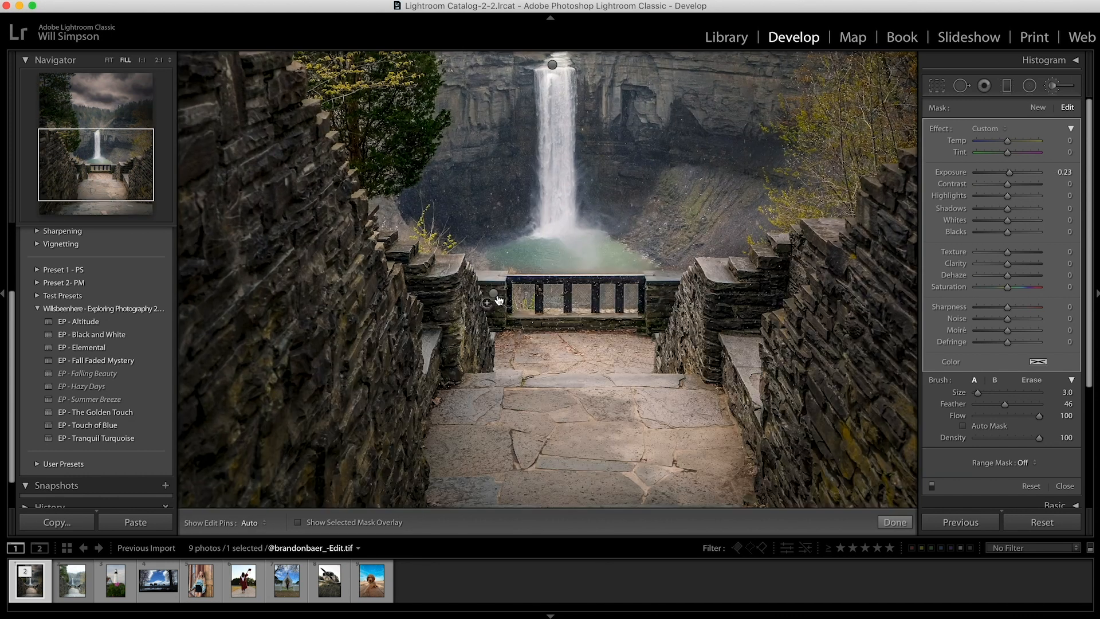
left_click(496, 296)
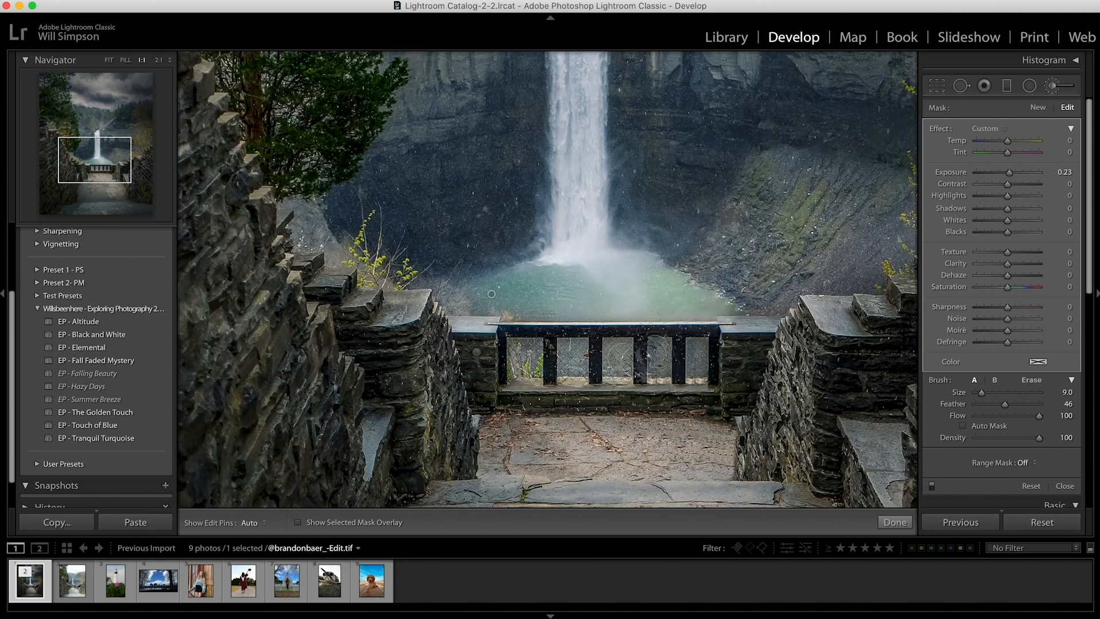
left_click(1026, 287)
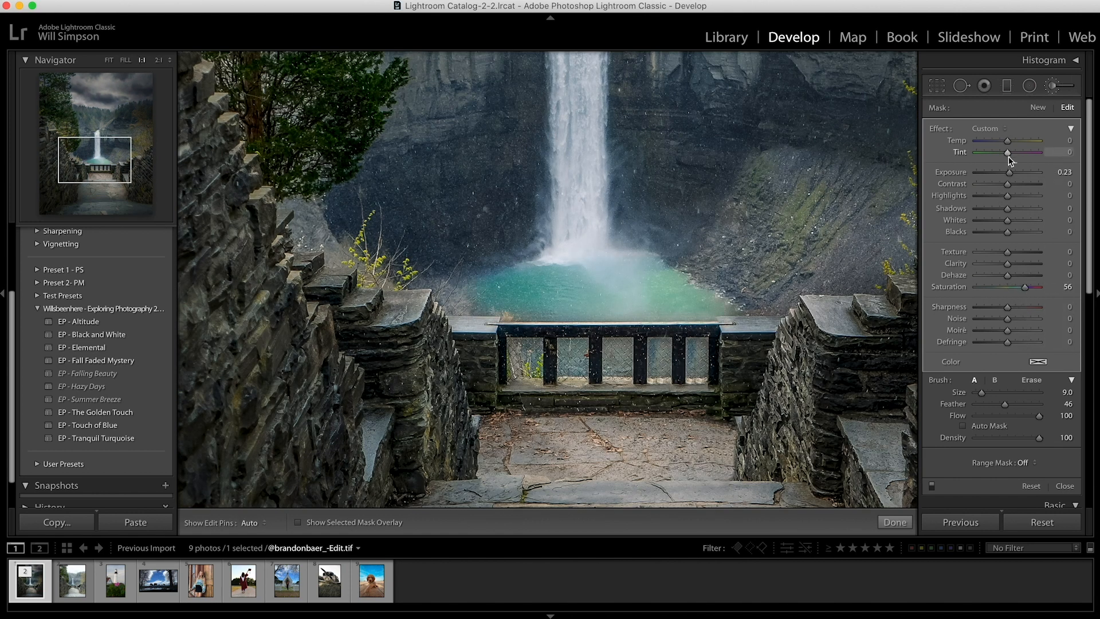
left_click_drag(1010, 155, 1007, 156)
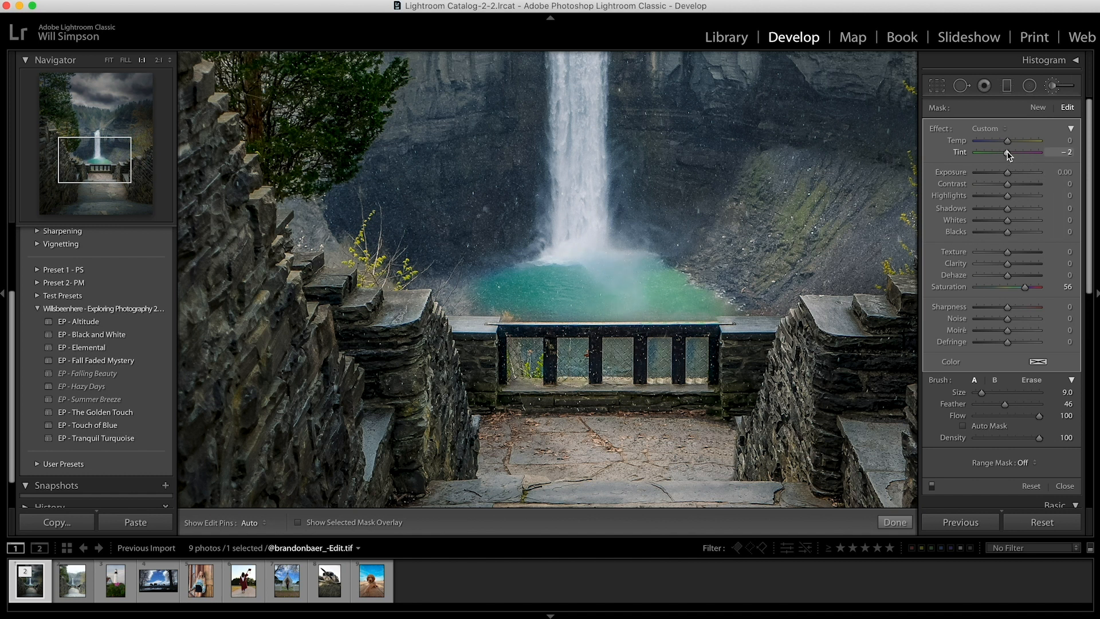
left_click_drag(1018, 156, 1005, 156)
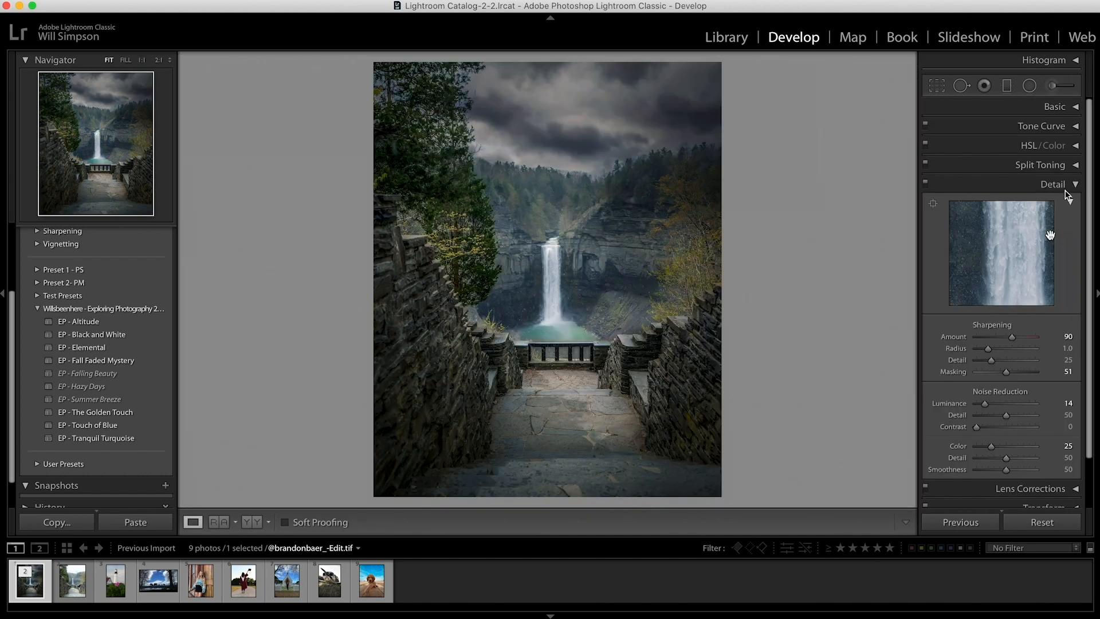
Step: Pull down the shadows of the RGB point curve, keeping the midtones and highlights near the diagonal
left_click(1069, 189)
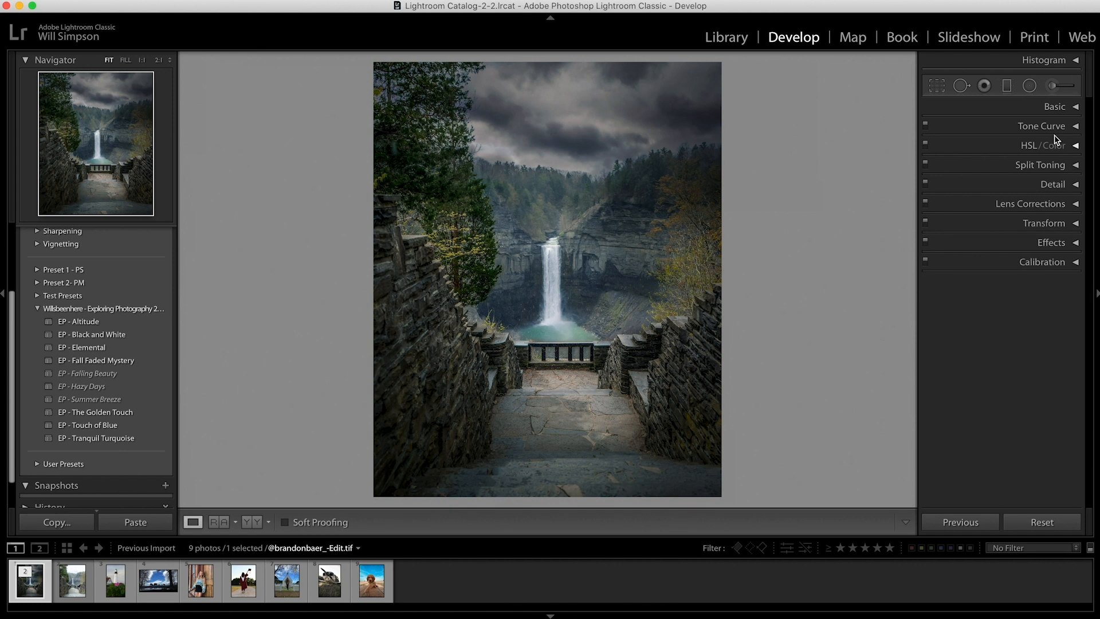
left_click(1042, 126)
left_click_drag(970, 259, 972, 261)
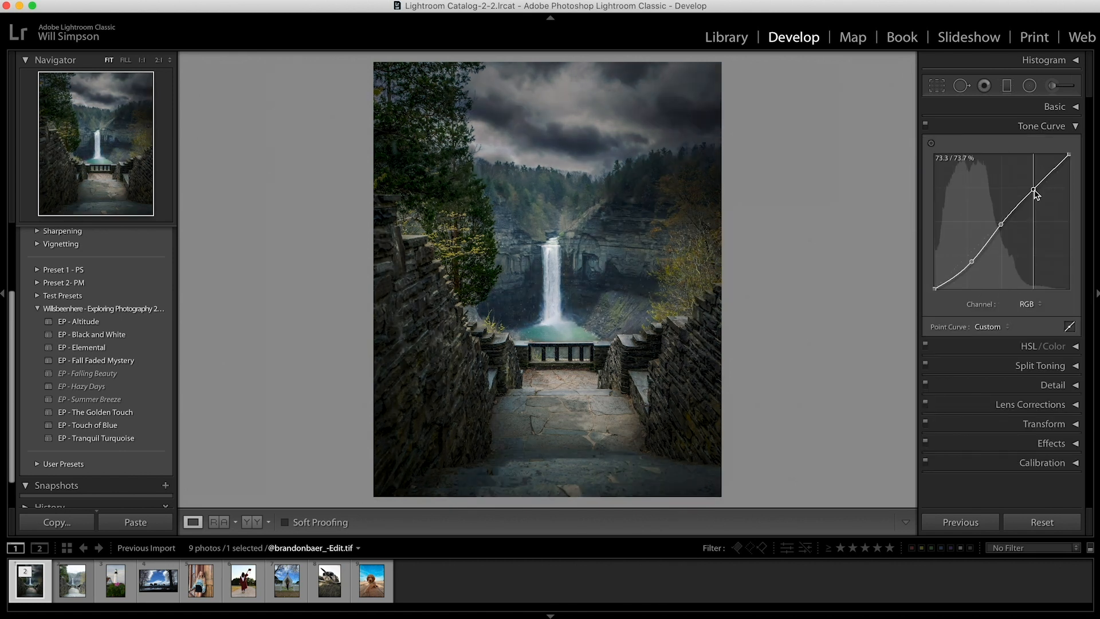